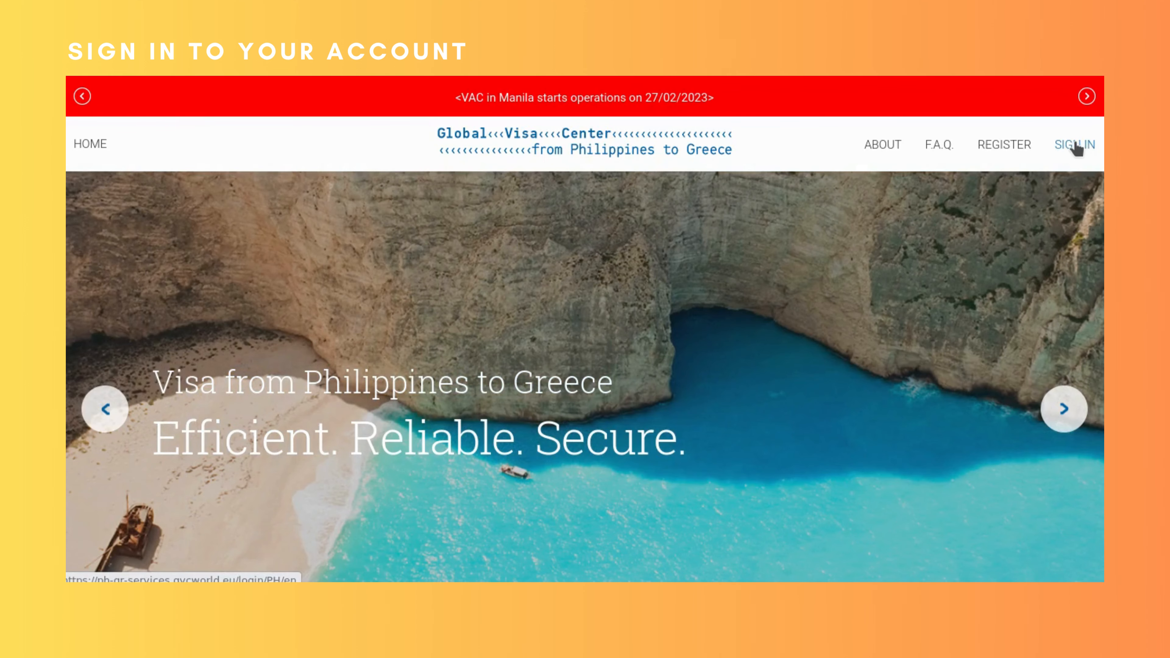
- Sign in to the visa center account with the prefilled credentials and start a new online application
left_click(1076, 146)
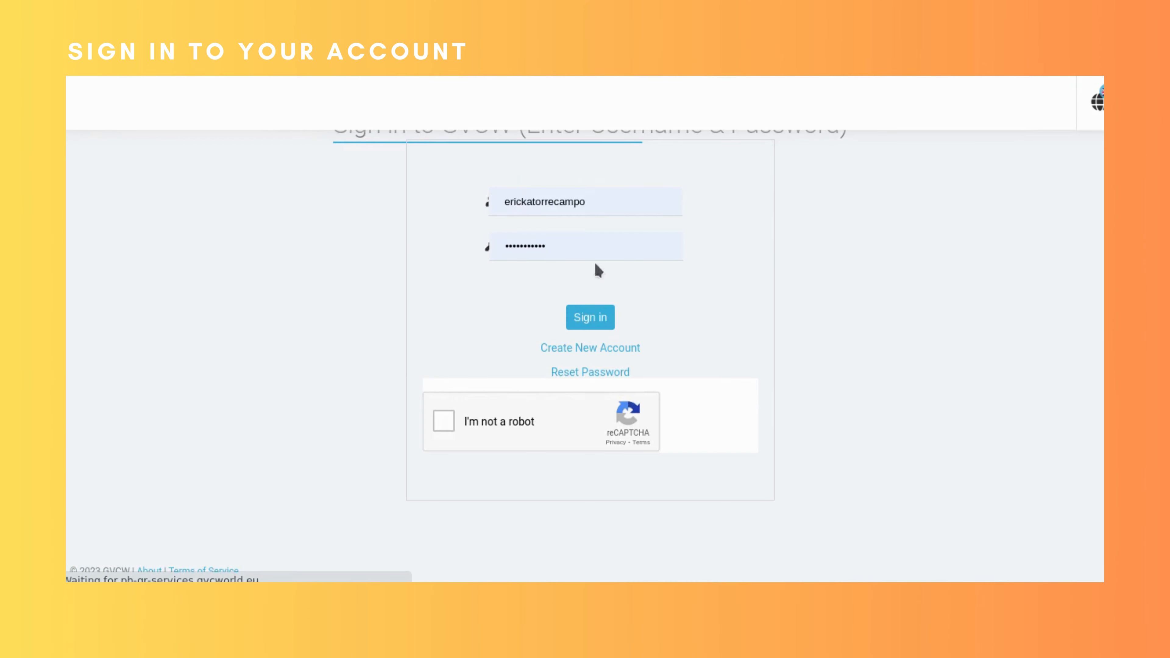
left_click(585, 327)
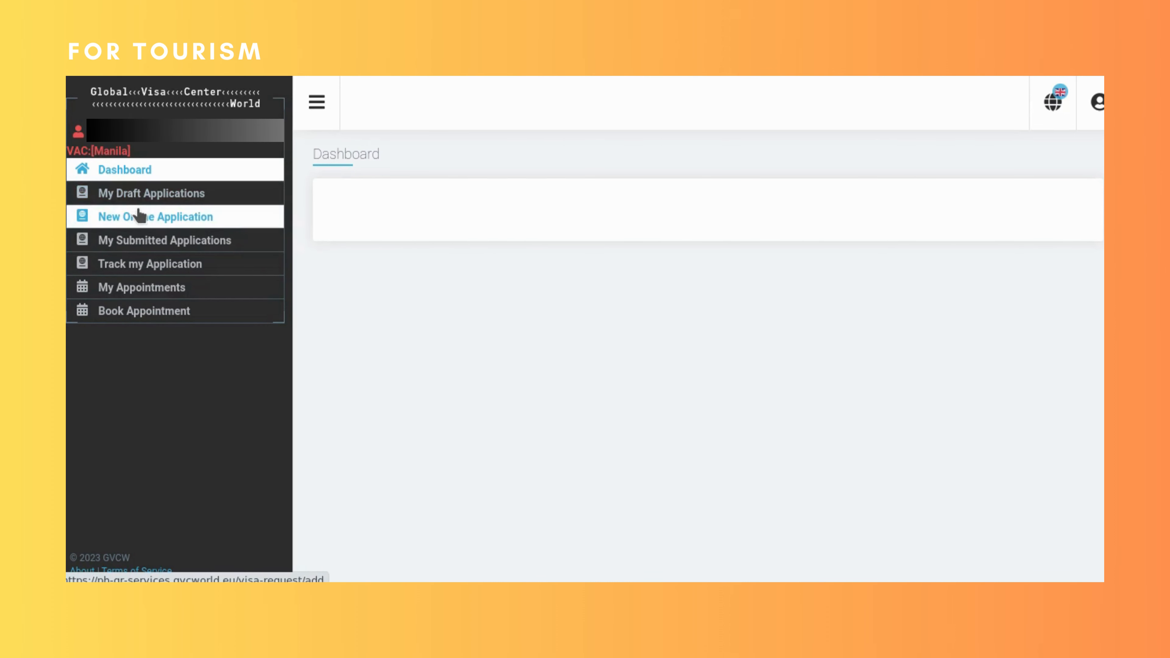
left_click(148, 220)
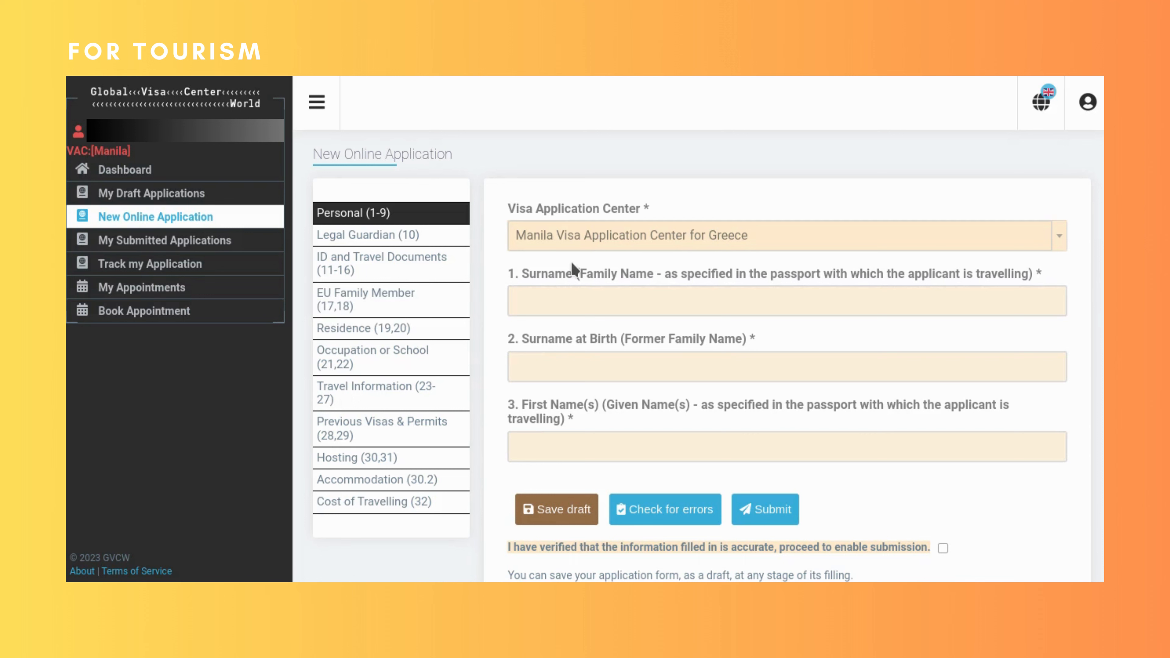
- Enter the applicant's surname and surname at birth in the Personal section
left_click(553, 299)
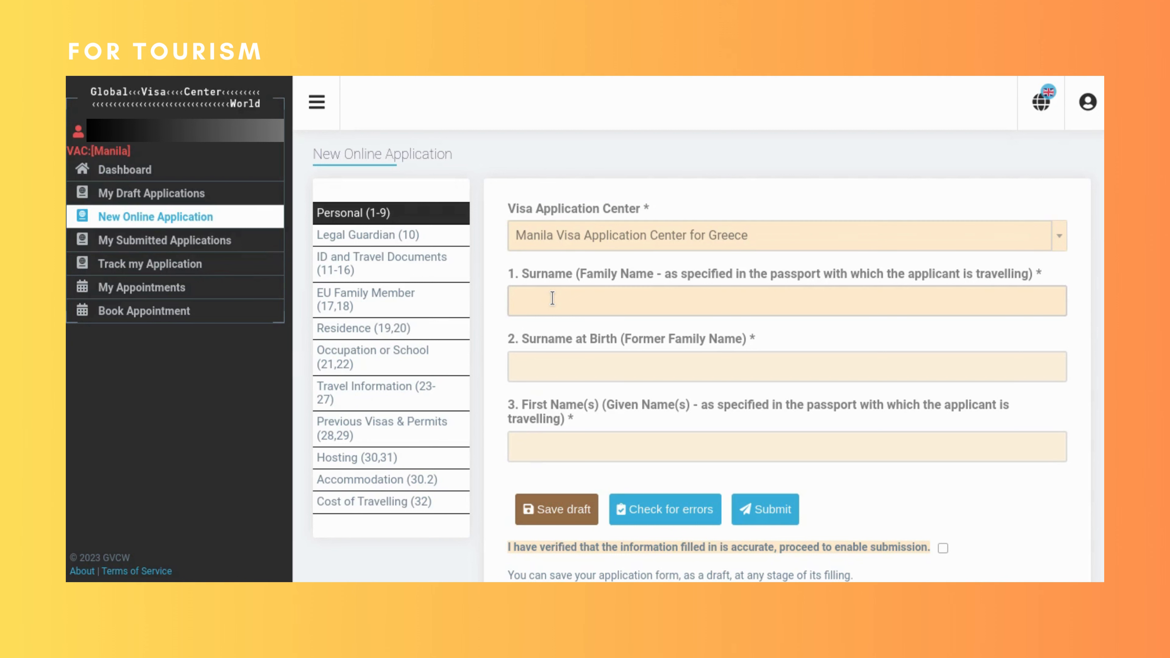
type("DELA CRuZ")
left_click(541, 367)
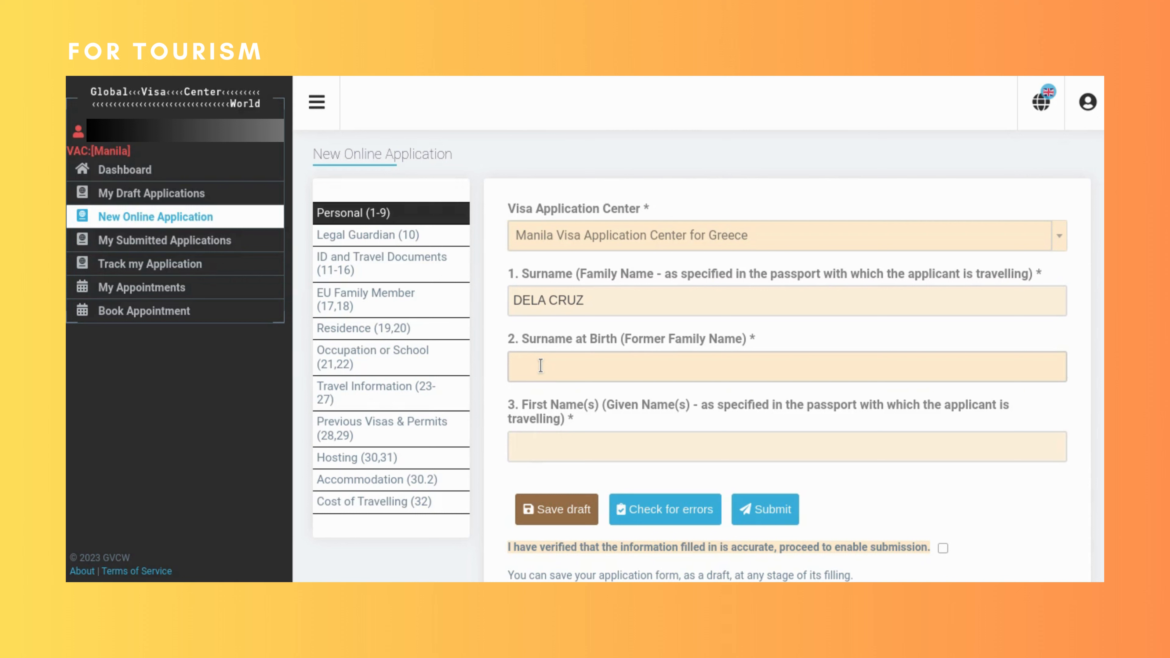
type("DELA CRUZ")
- Replace the applicant's current surname with a family name different from the surname at birth
left_click(579, 298)
left_click_drag(591, 299, 457, 303)
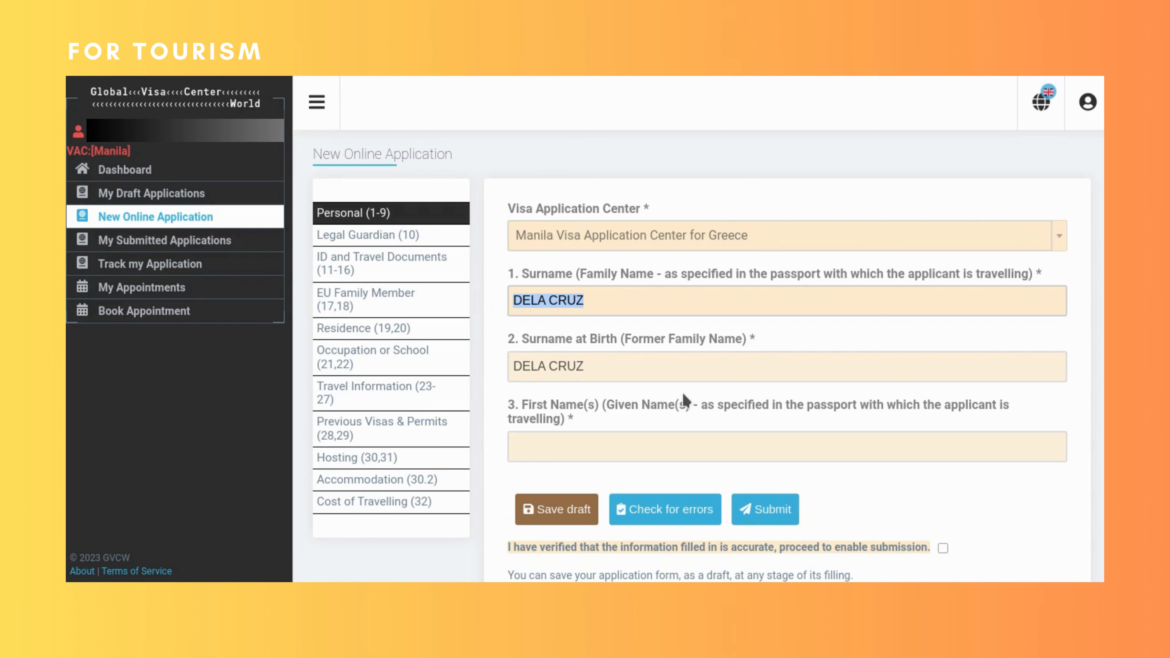
type("SANTOS")
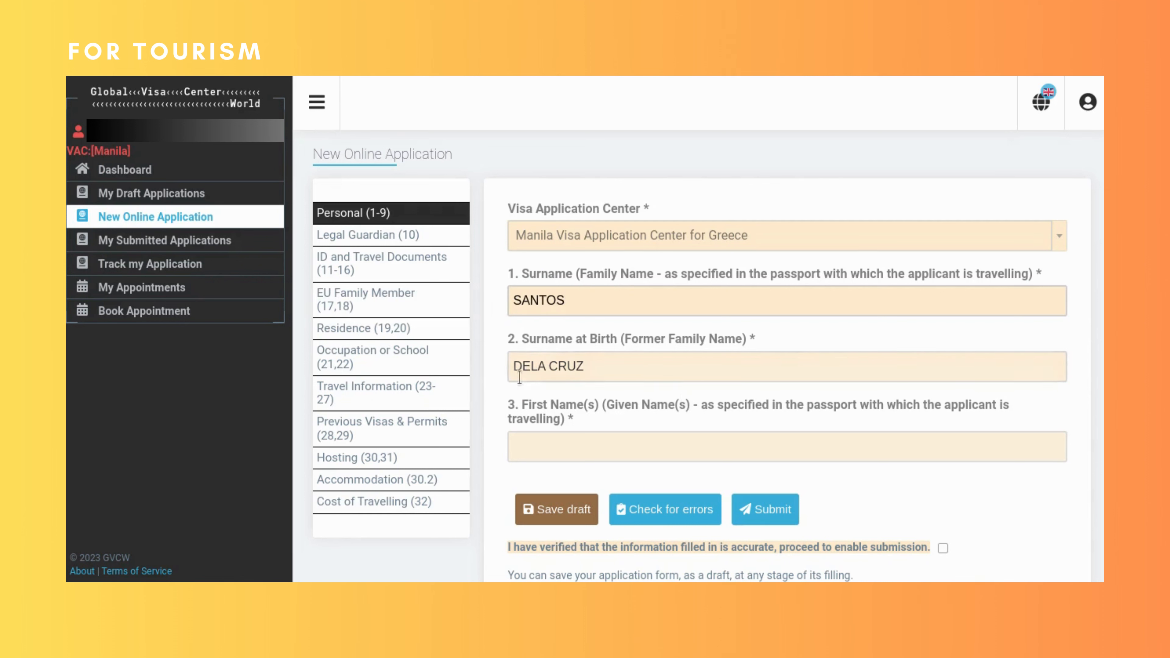
left_click_drag(580, 299, 505, 303)
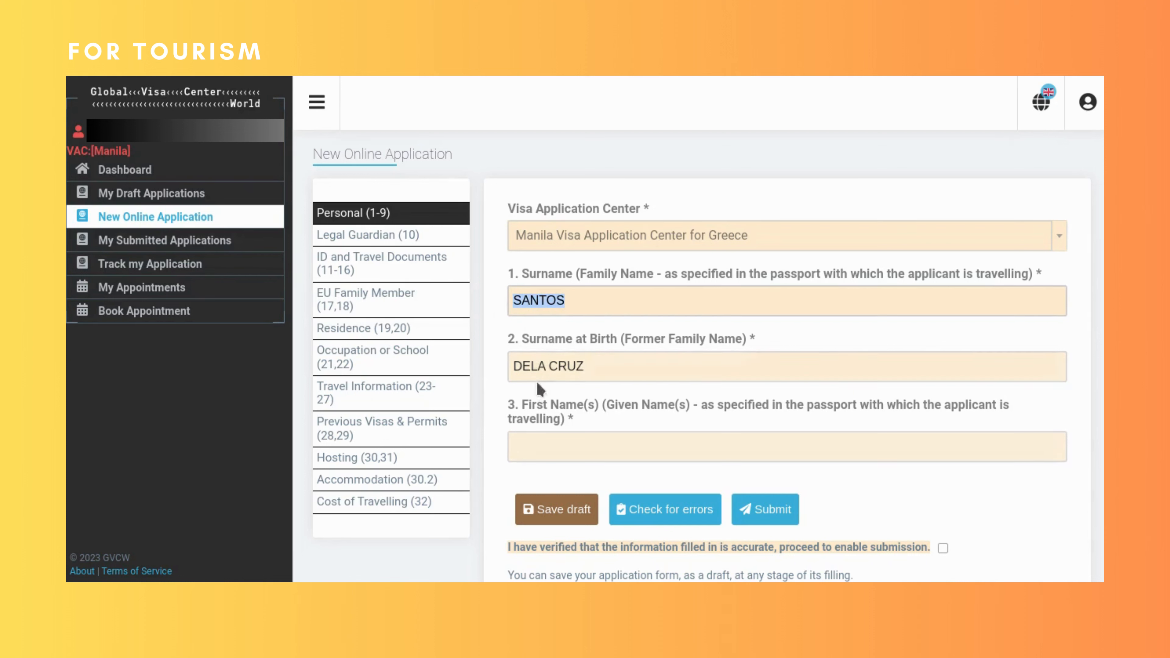
- Enter the applicant's two given names in the first name field
left_click(576, 444)
type("MARIA")
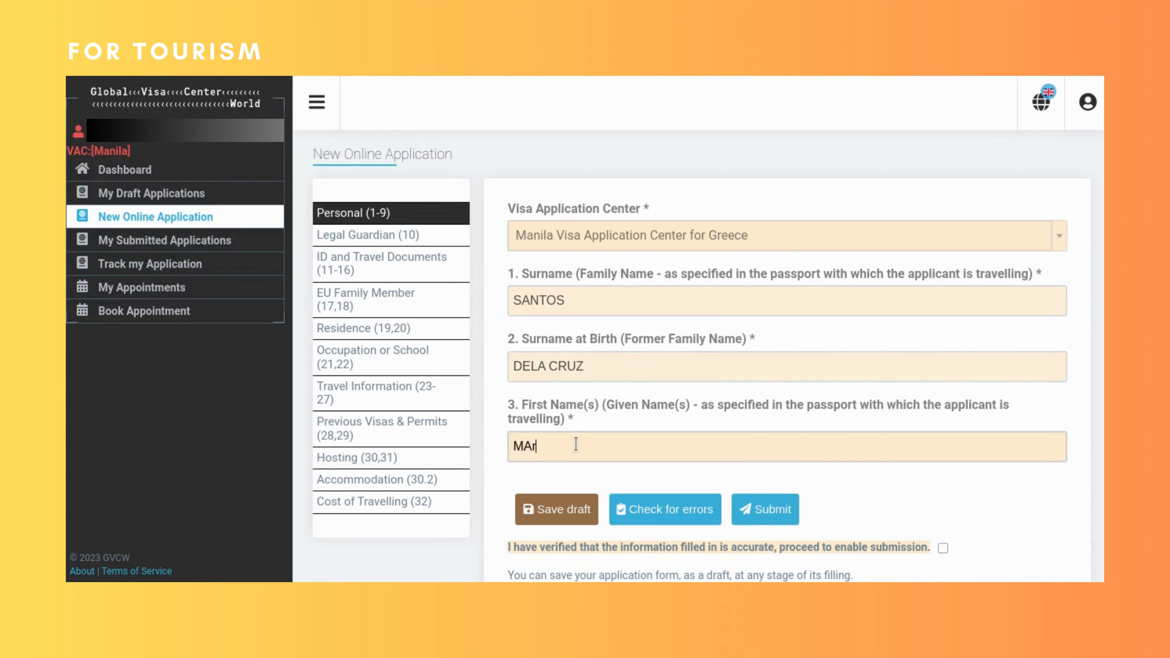
type(" HUANA")
key("BackSpace")
key("BackSpace")
key("BackSpace")
key("BackSpace")
key("BackSpace")
type("JUANA")
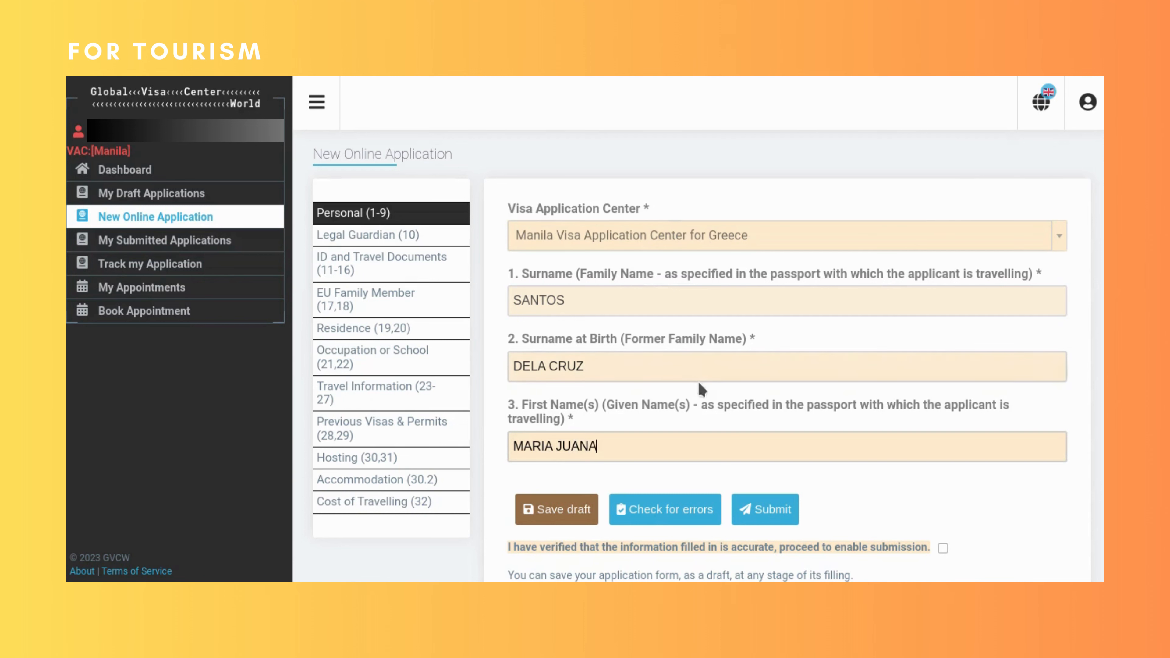
- View the Legal Guardian section, return to the Personal section and look over its remaining fields
left_click(414, 236)
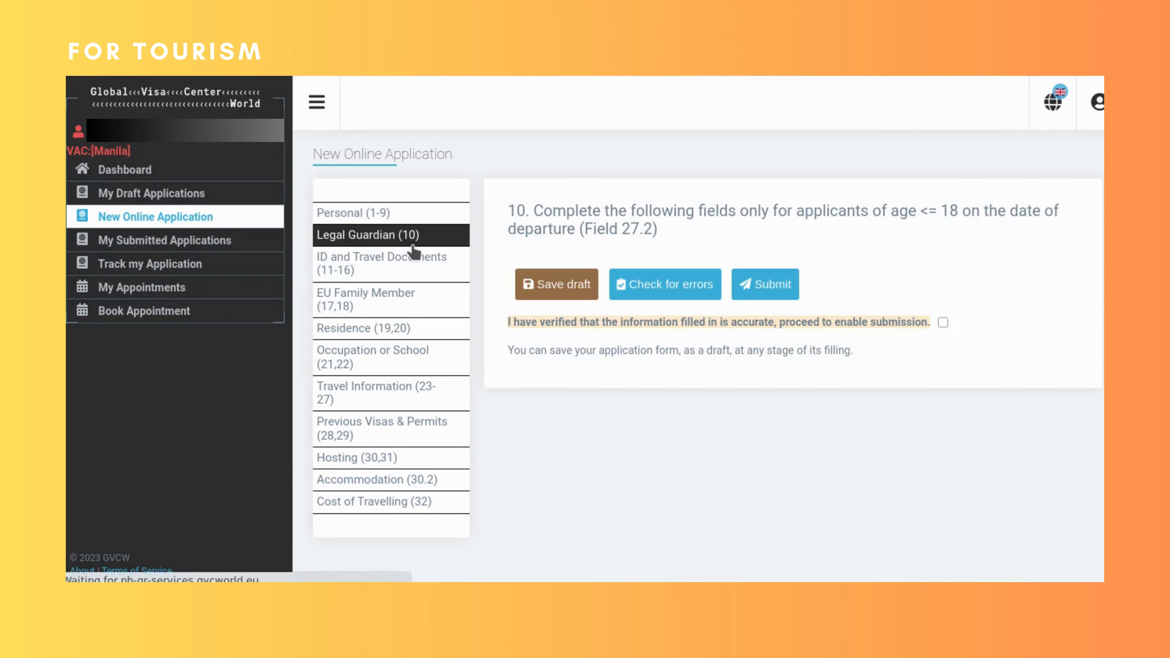
left_click(378, 215)
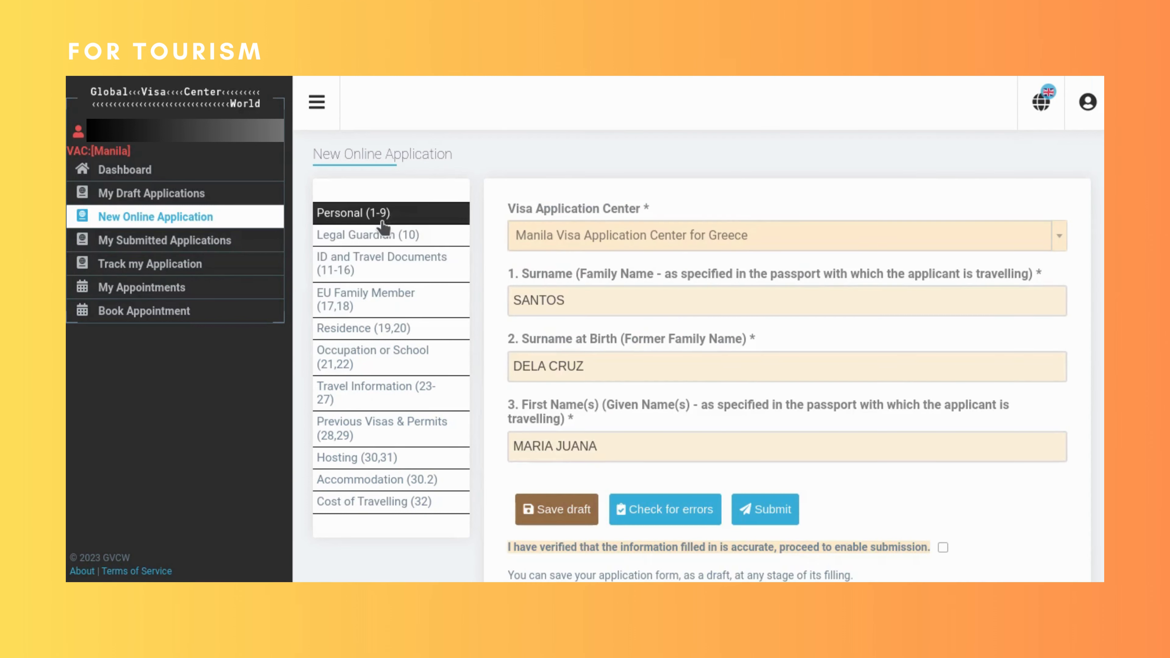
scroll(705, 373, "down", 1)
scroll(714, 406, "down", 5)
scroll(664, 339, "up", 5)
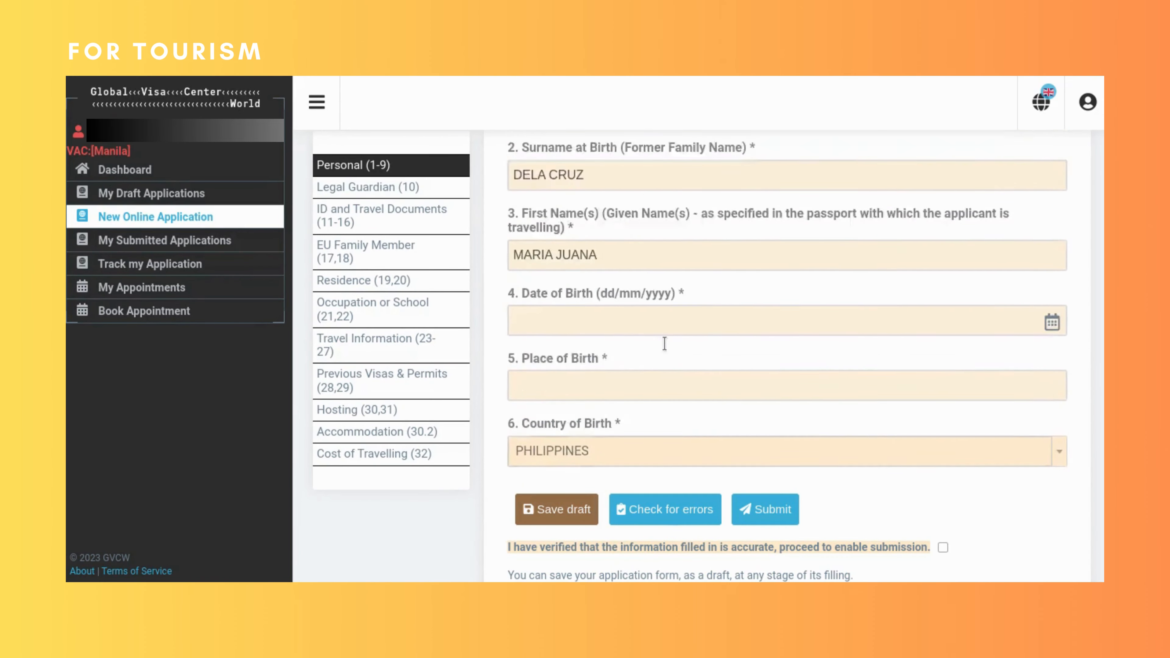
- Set the applicant's date of birth by choosing its year, month and day in the calendar
scroll(622, 340, "down", 4)
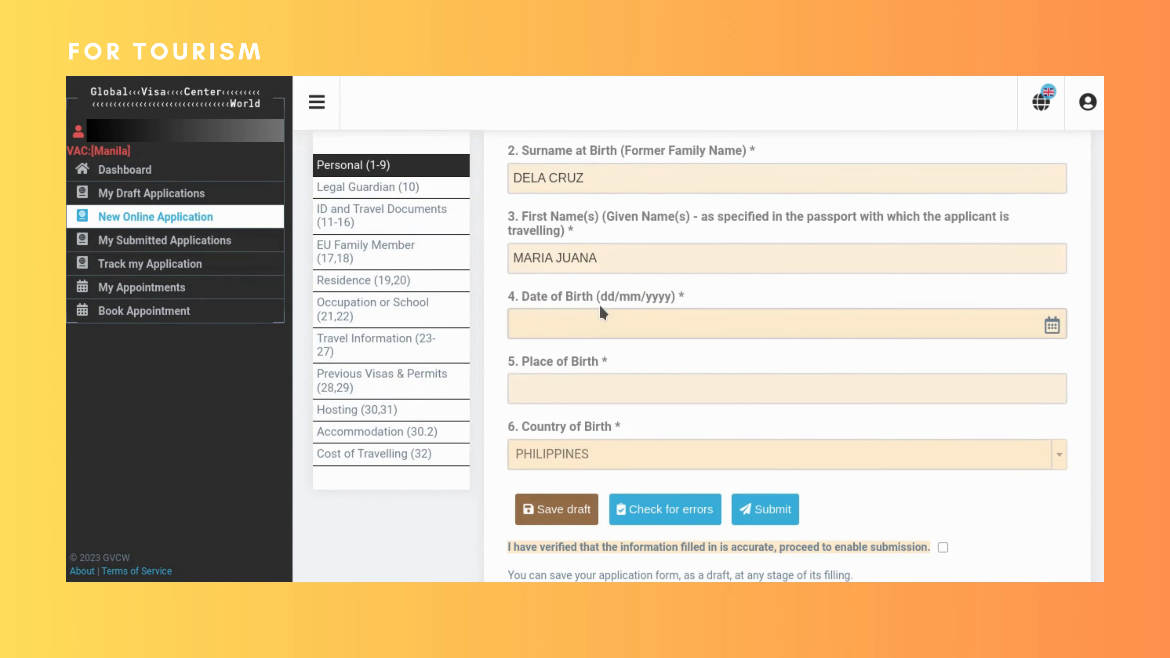
left_click(565, 325)
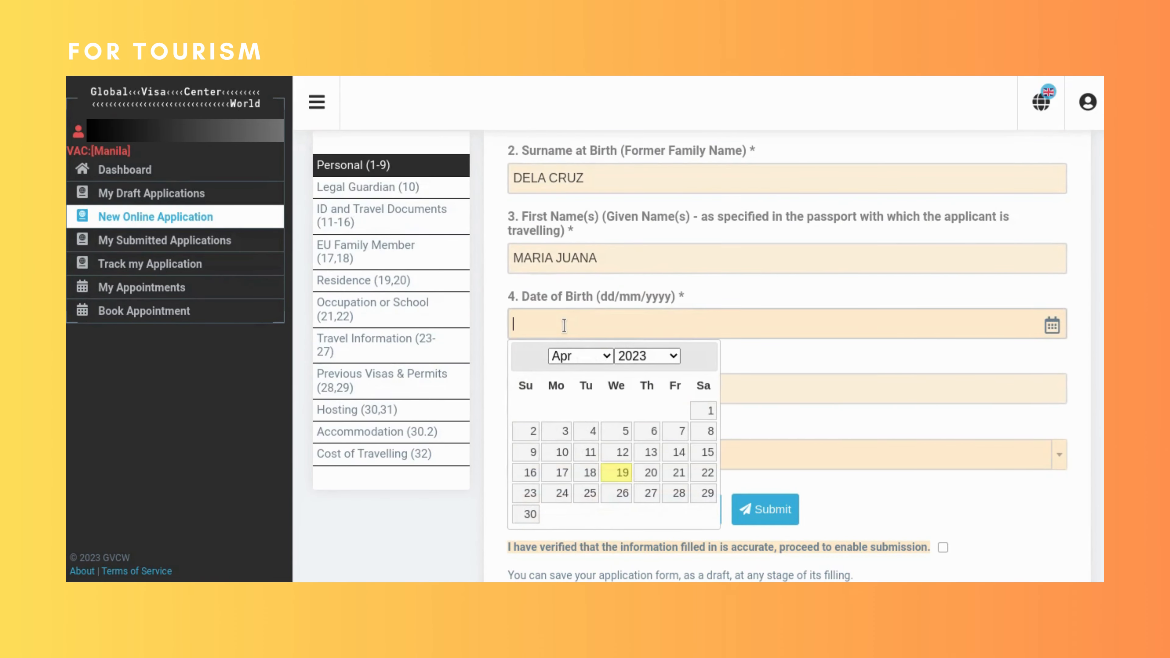
left_click(648, 357)
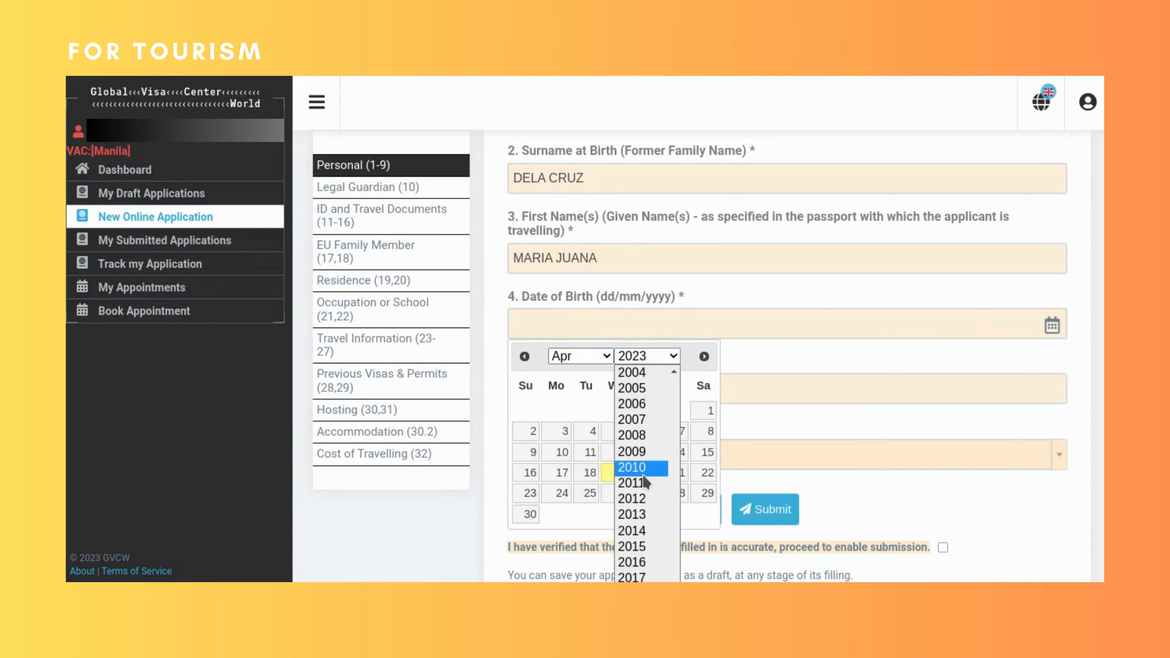
scroll(646, 480, "up", 14)
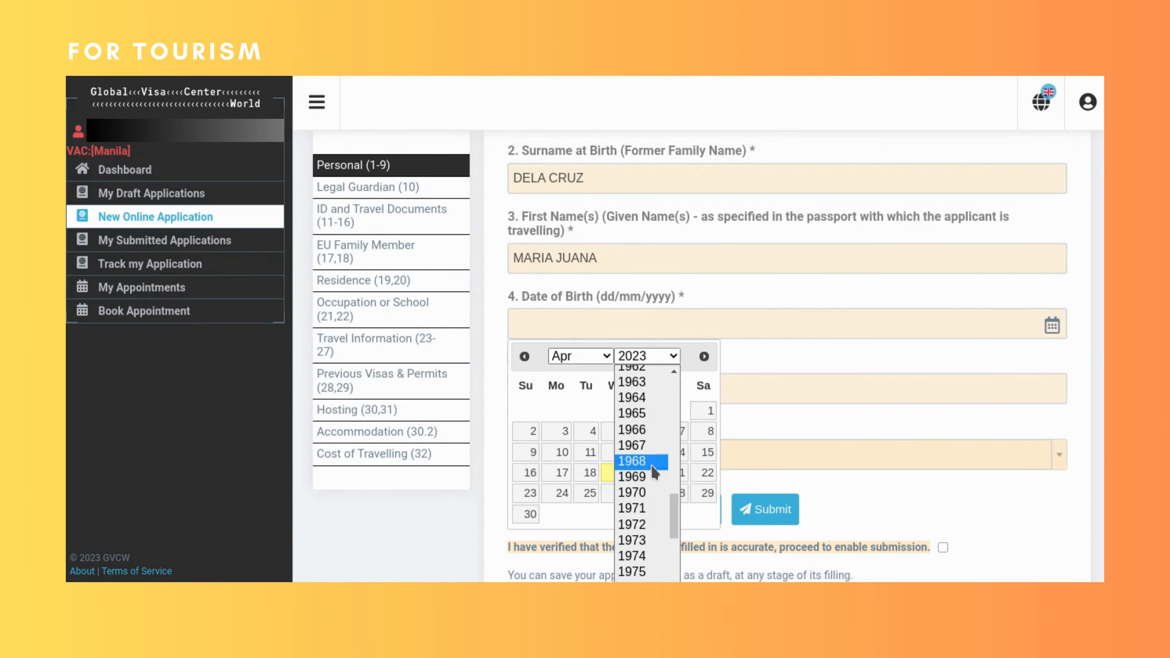
scroll(649, 479, "down", 6)
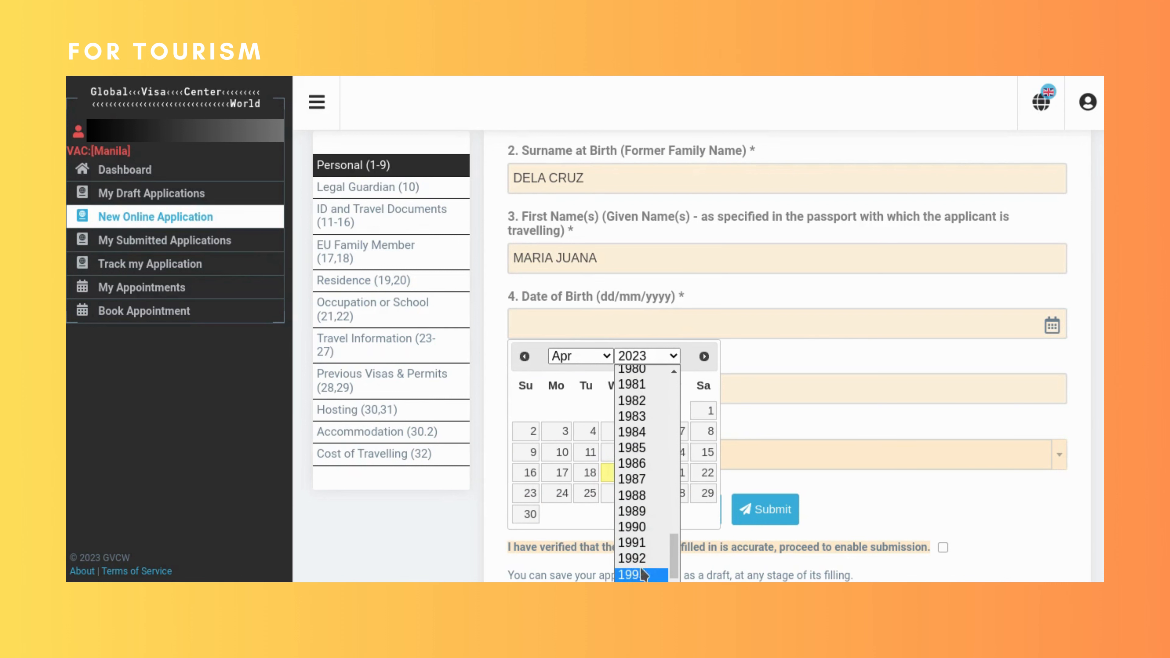
left_click(645, 527)
left_click(594, 357)
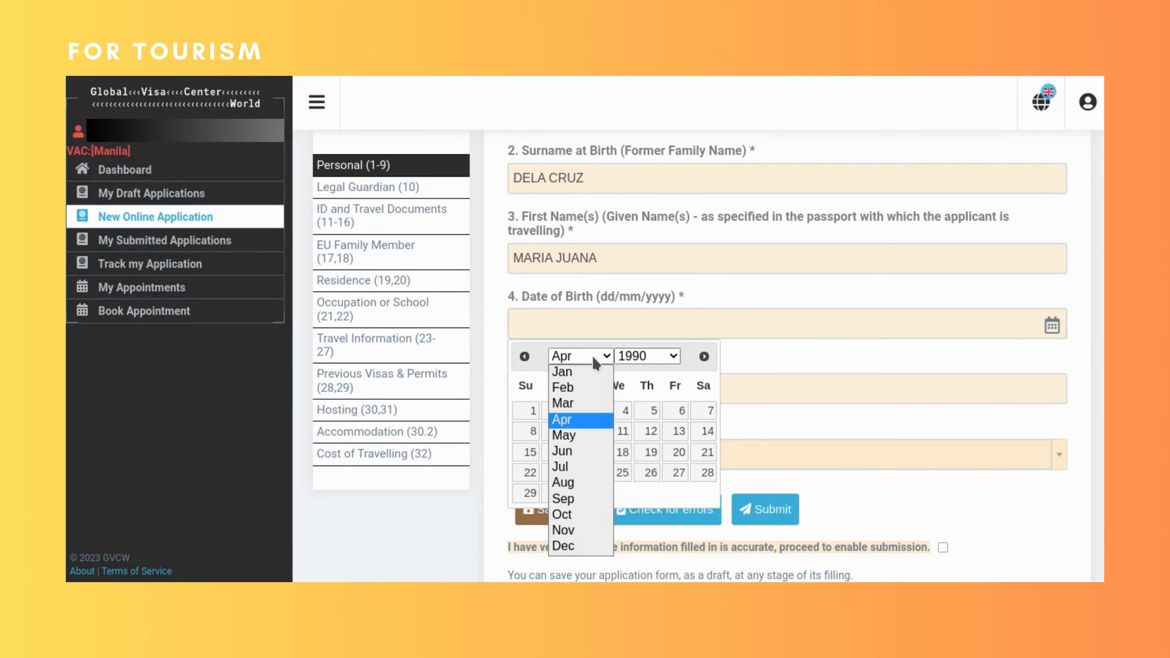
left_click(563, 371)
left_click(565, 410)
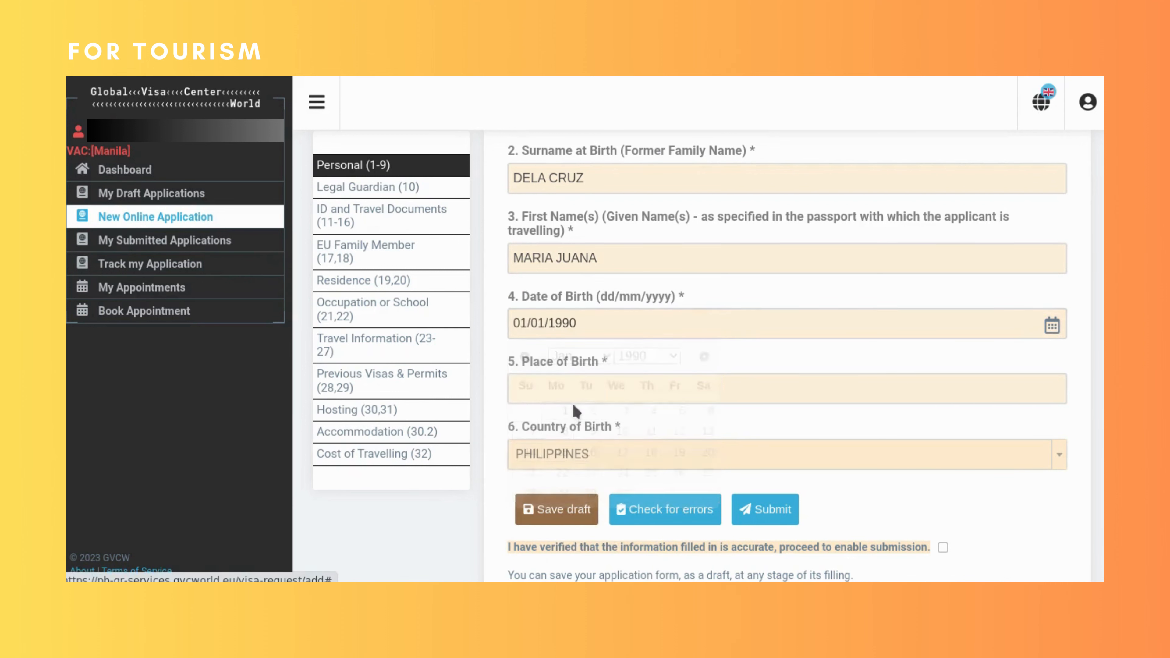
- Enter MANILA as the place of birth and check the country of birth options, keeping PHILIPPINES
left_click(555, 381)
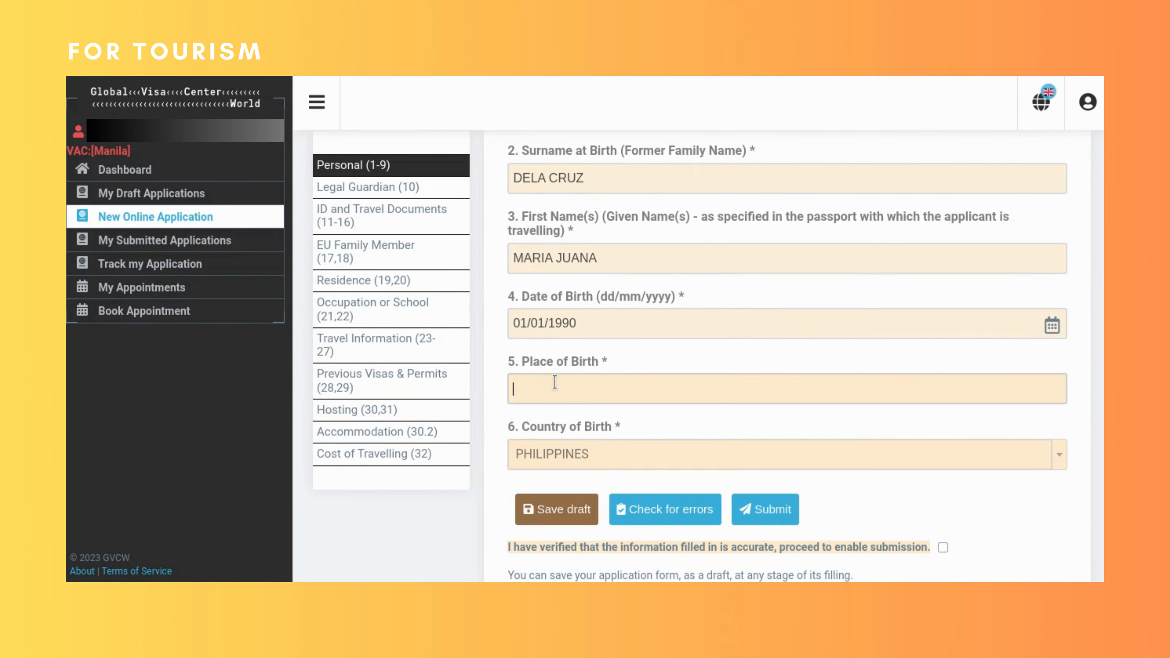
type("MANILA")
scroll(646, 438, "down", 2)
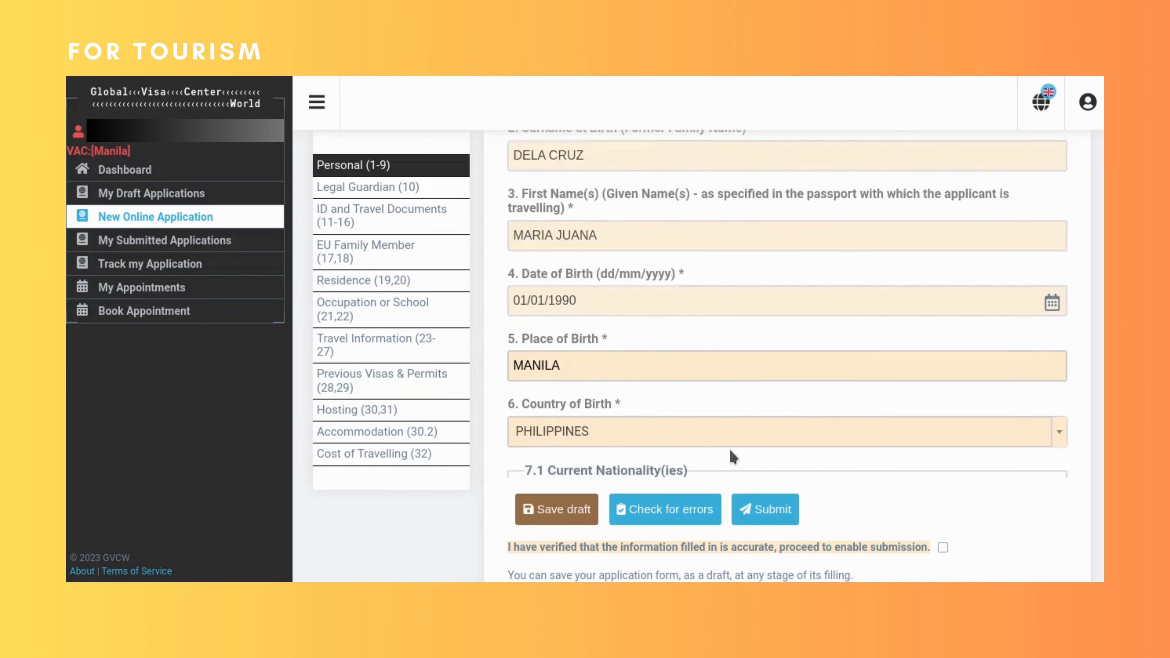
left_click(688, 370)
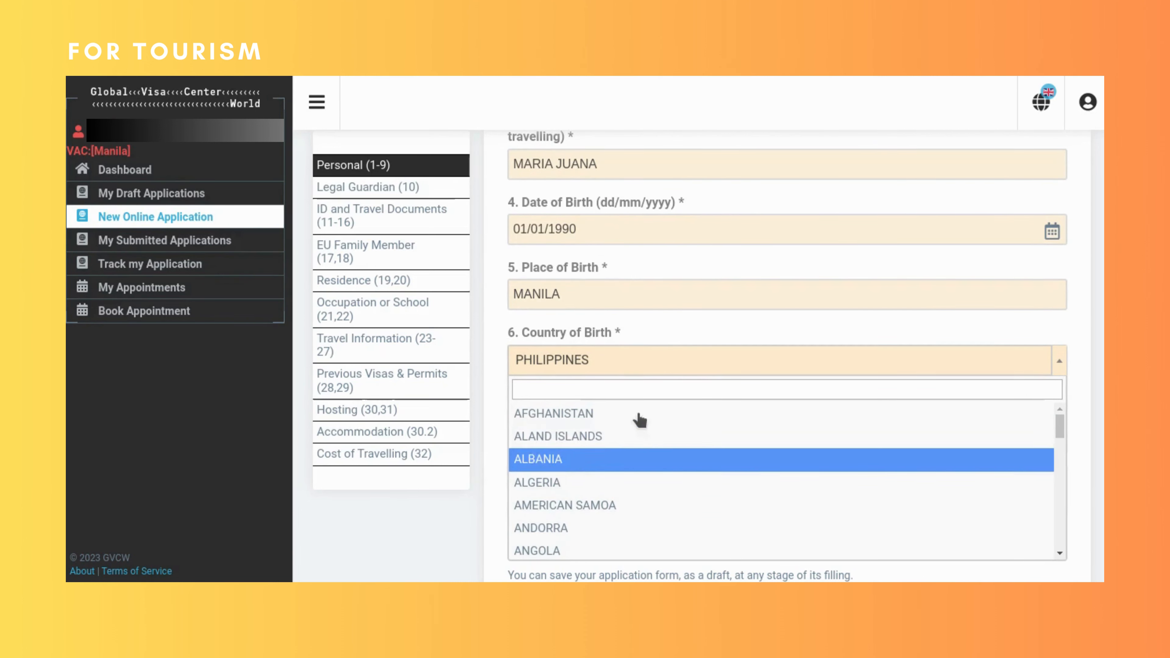
left_click(662, 360)
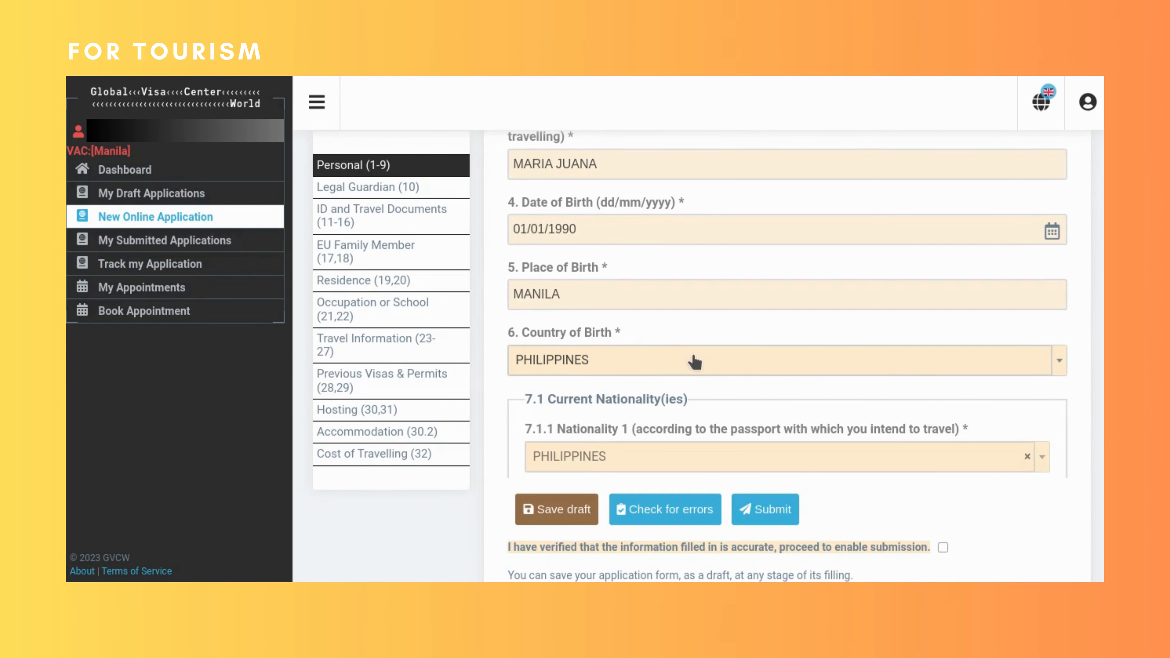
- Review the current nationality fields and look at the Nationality 2 options without choosing one
scroll(651, 328, "down", 2)
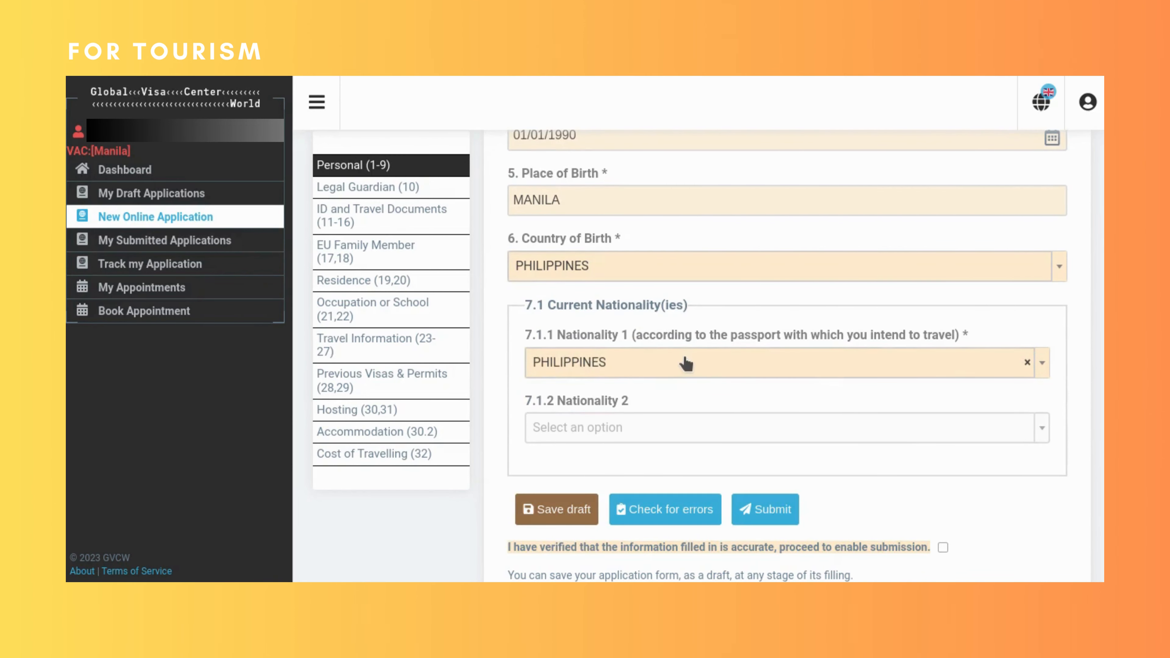
scroll(594, 362, "down", 2)
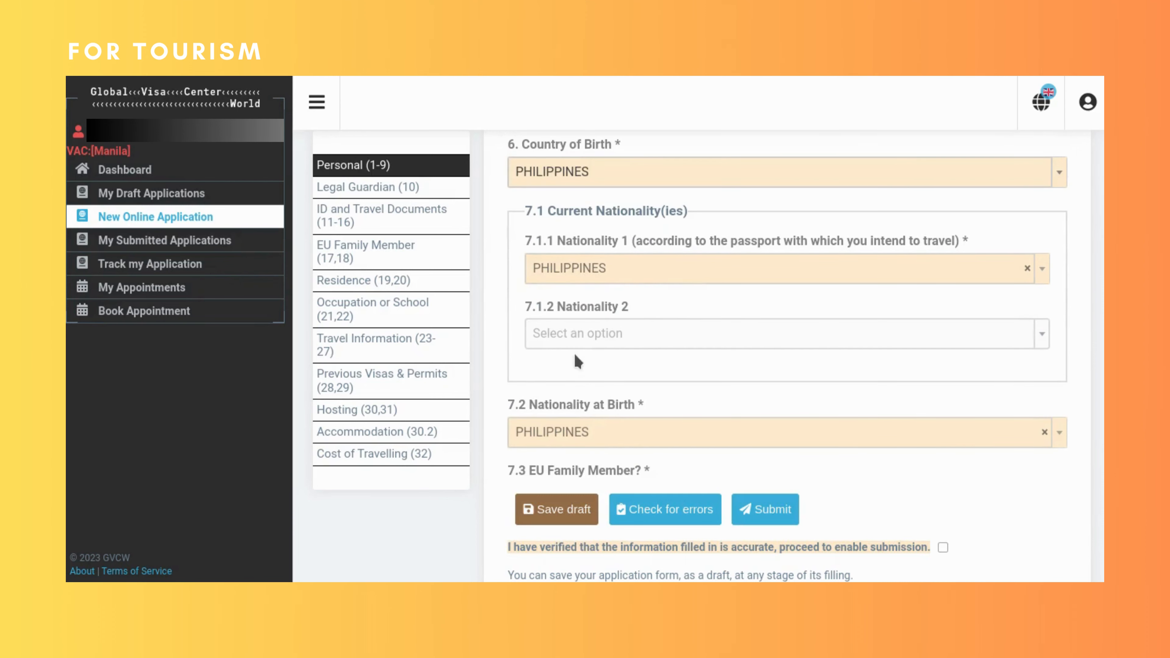
left_click(605, 335)
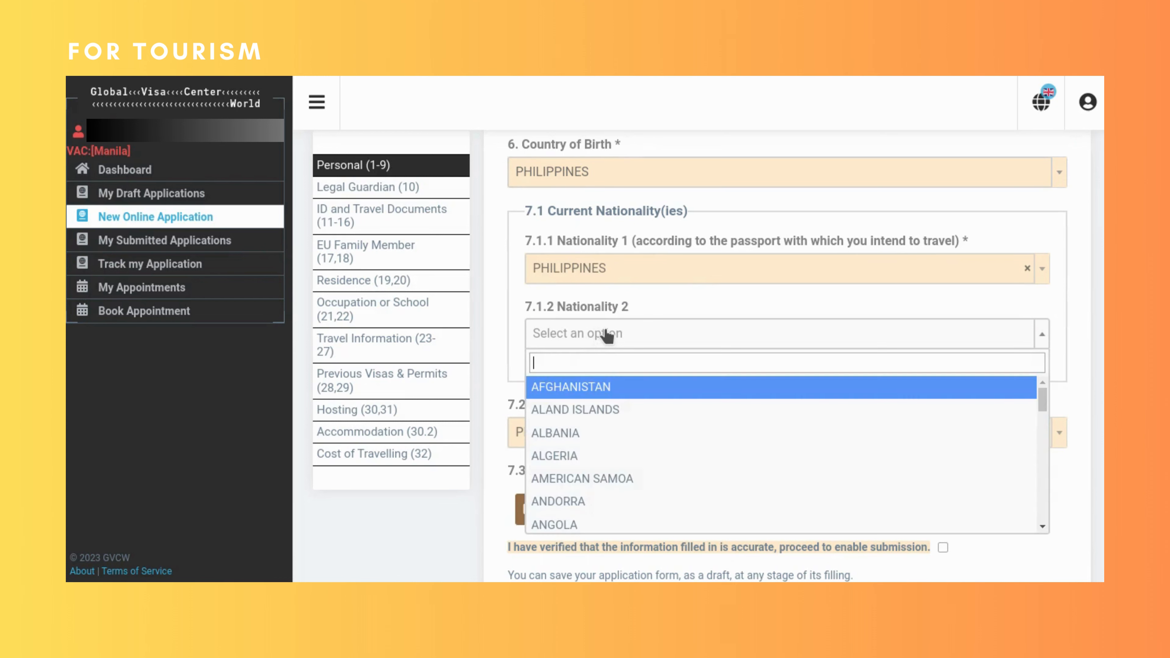
left_click(661, 317)
scroll(645, 325, "down", 2)
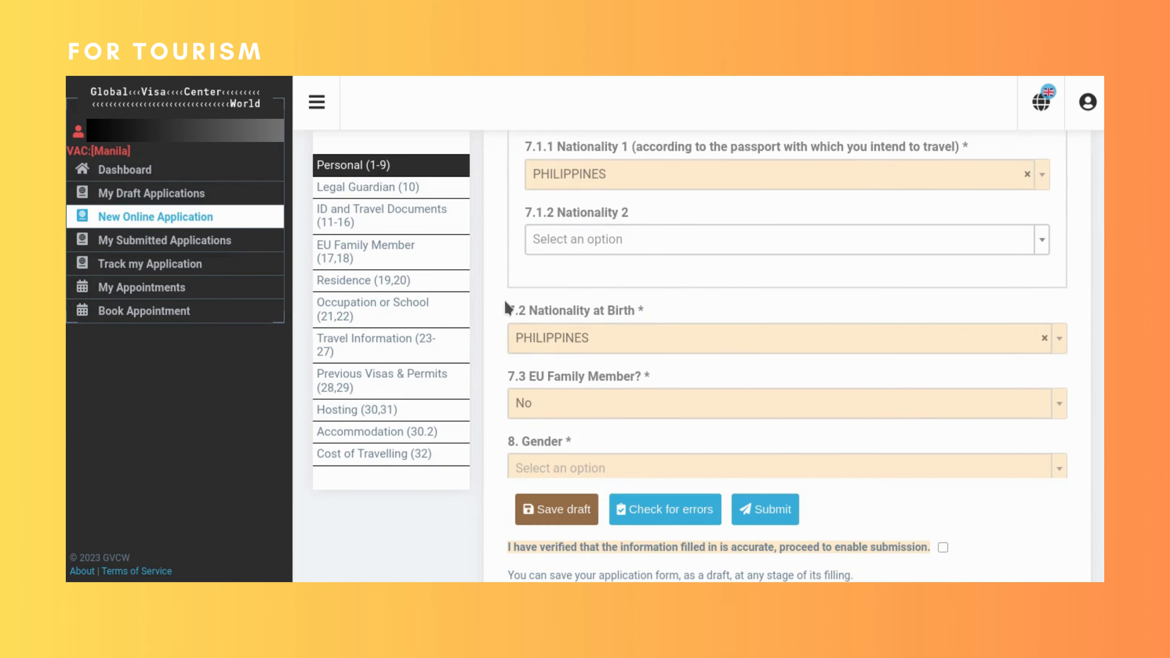